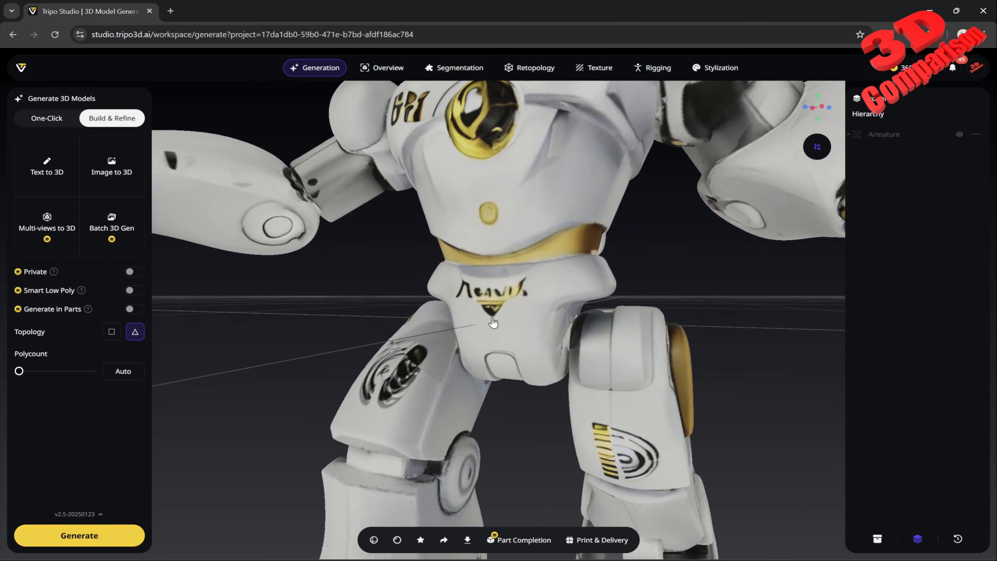
Open the Magic Brush texturing workspace and generate a texture preview of the robot's torso and upper legs at 0.6 creativity strength.
left_click_drag(563, 420, 514, 251)
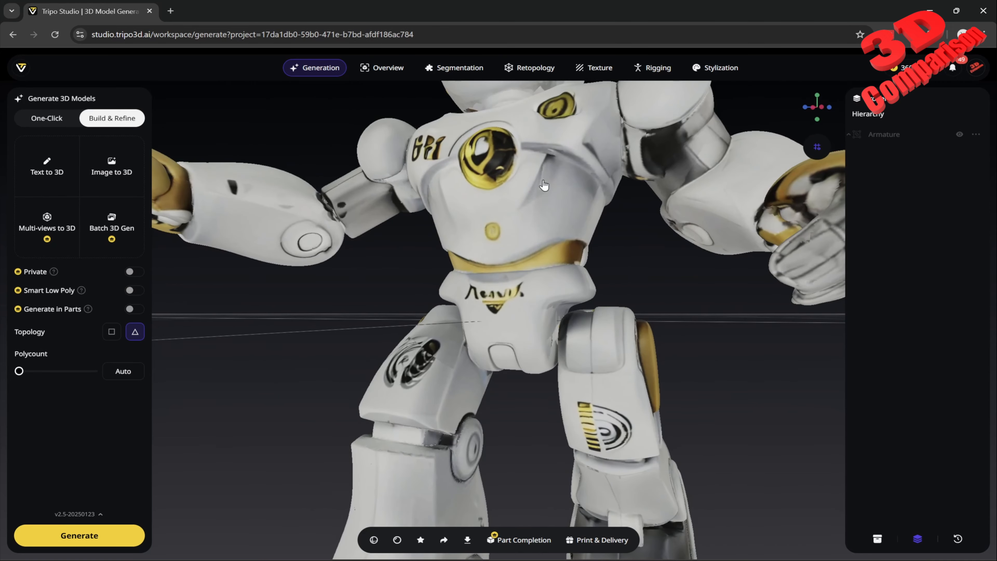
left_click(599, 67)
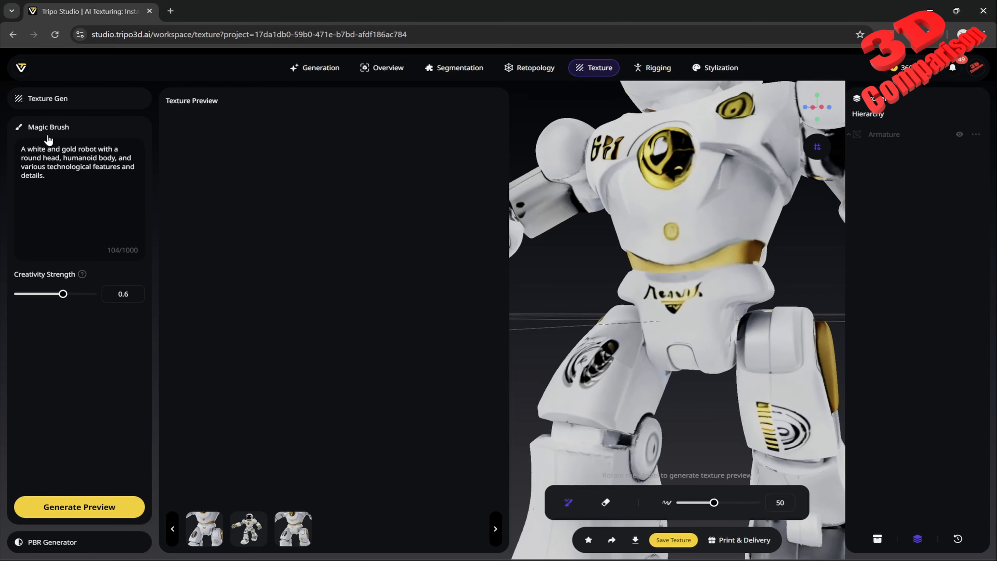
mouse_move(623, 317)
left_mouse_down()
mouse_move(590, 312)
mouse_move(627, 323)
left_mouse_up()
scroll(628, 326, "down", 3)
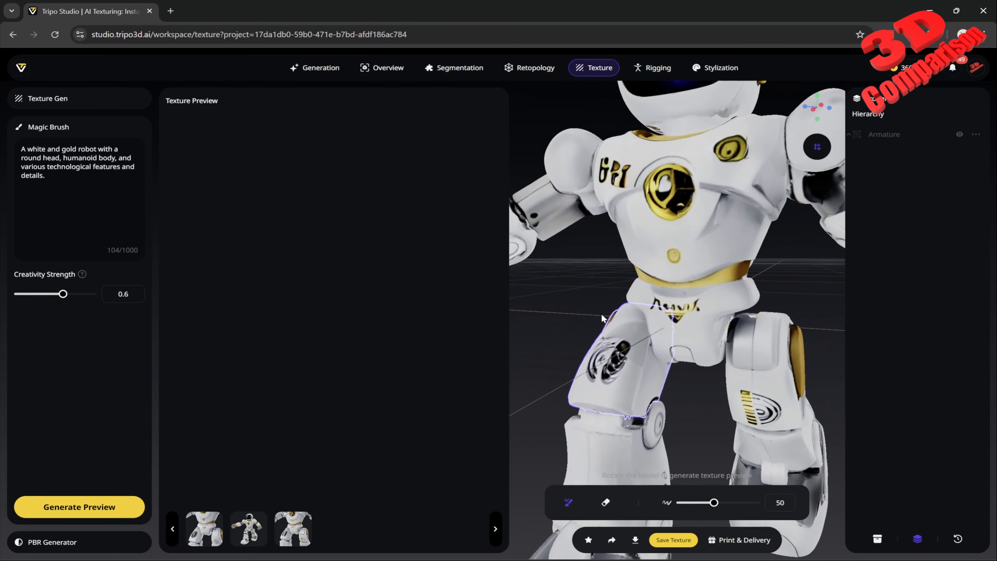
scroll(682, 323, "up", 7)
scroll(682, 322, "down", 5)
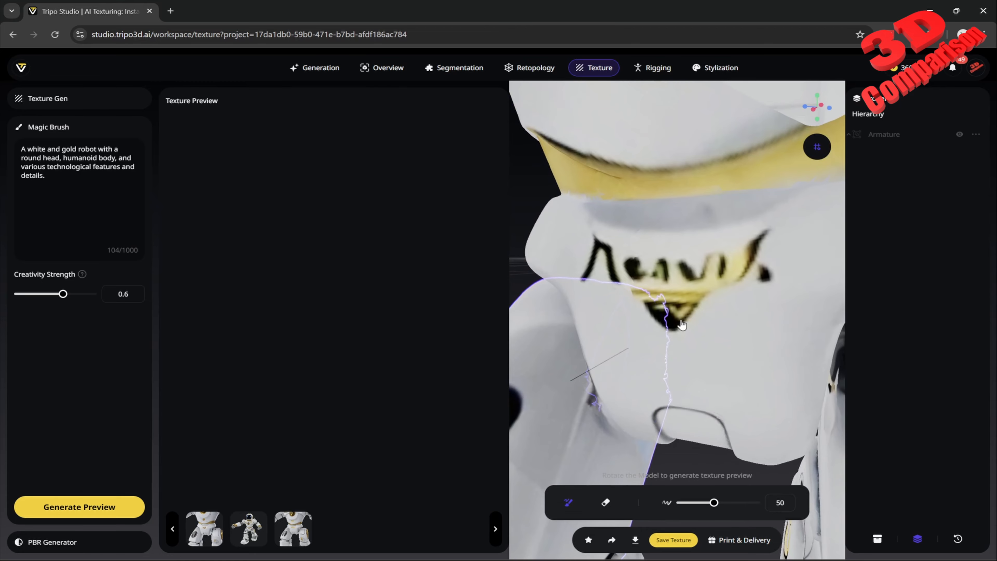
scroll(685, 336, "up", 4)
scroll(685, 336, "down", 5)
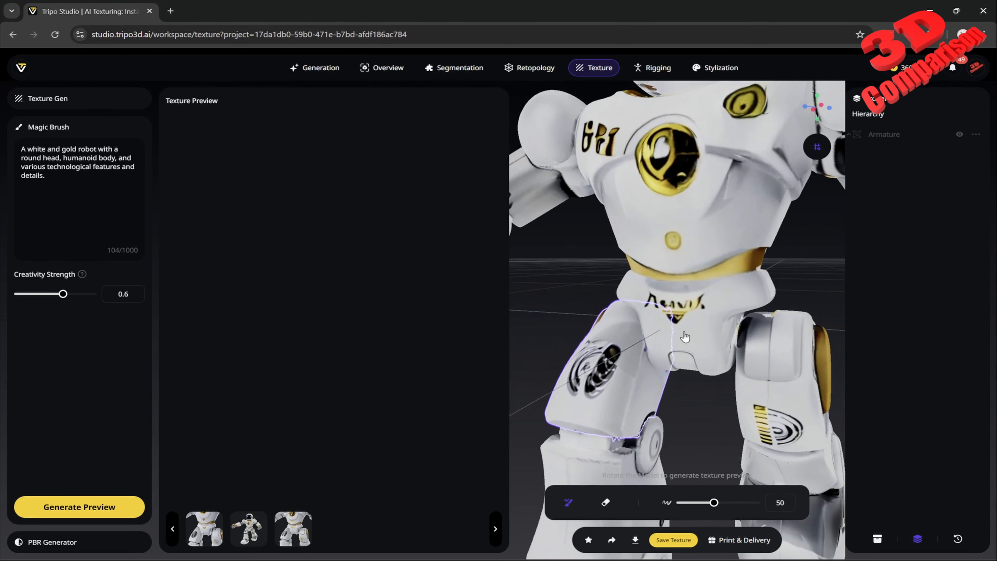
left_click(92, 506)
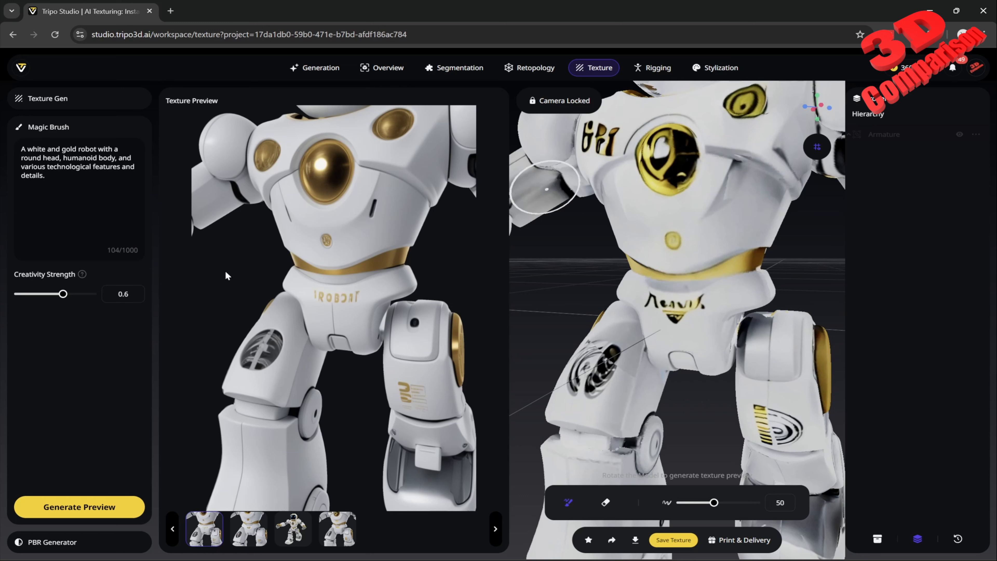
Lower the creativity strength to 0.2 and generate another texture preview of the same view.
left_click_drag(63, 294, 107, 297)
mouse_move(81, 275)
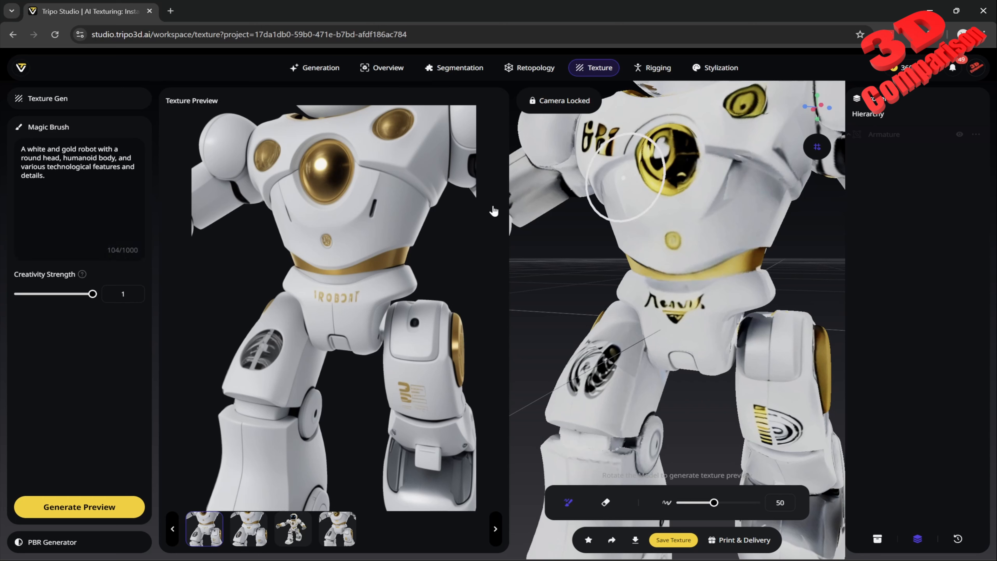
left_click_drag(92, 295, 33, 294)
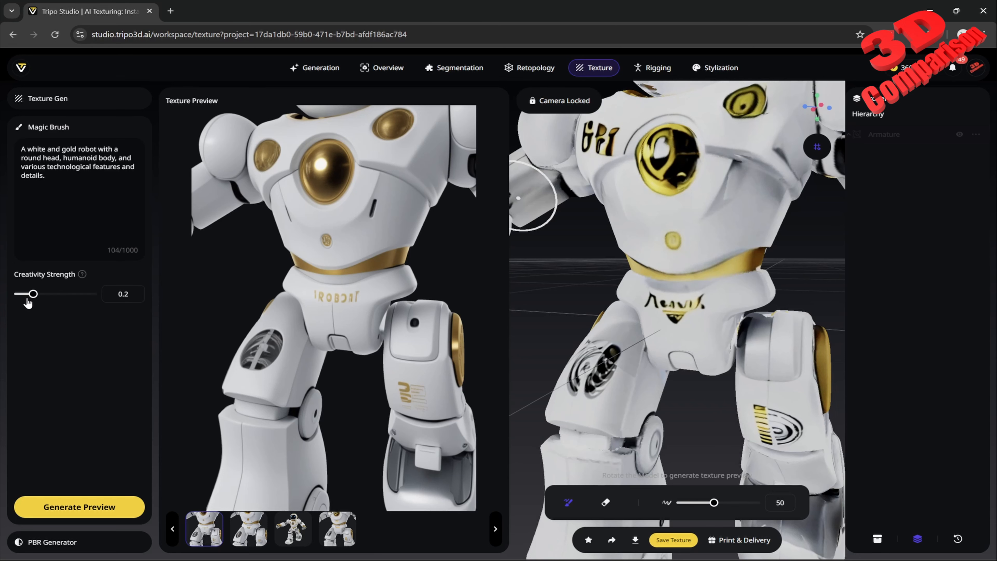
left_click(89, 515)
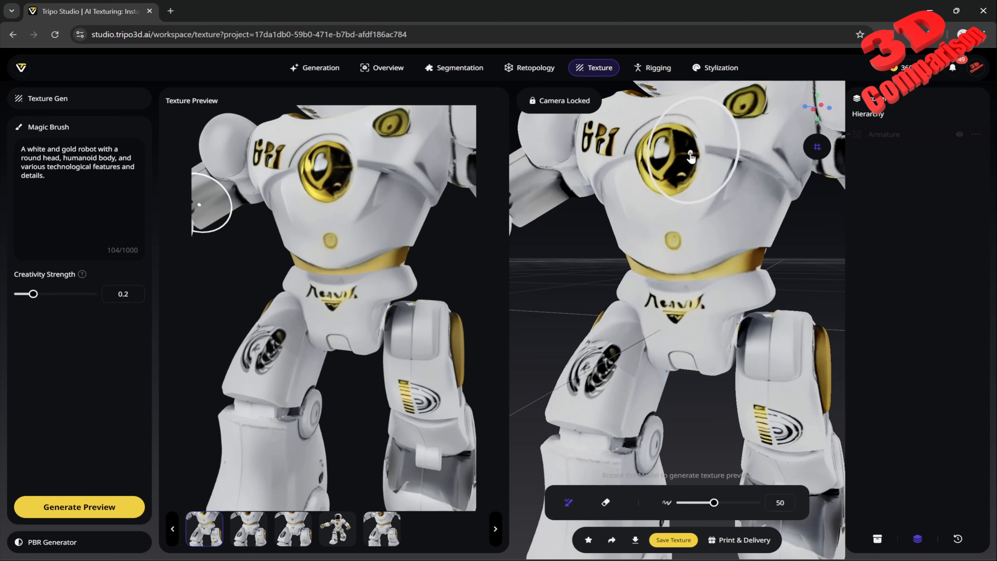
Generate a new preview at 0.6 creativity strength and brush it over the robot's chest, waist and both legs.
left_click_drag(34, 294, 63, 294)
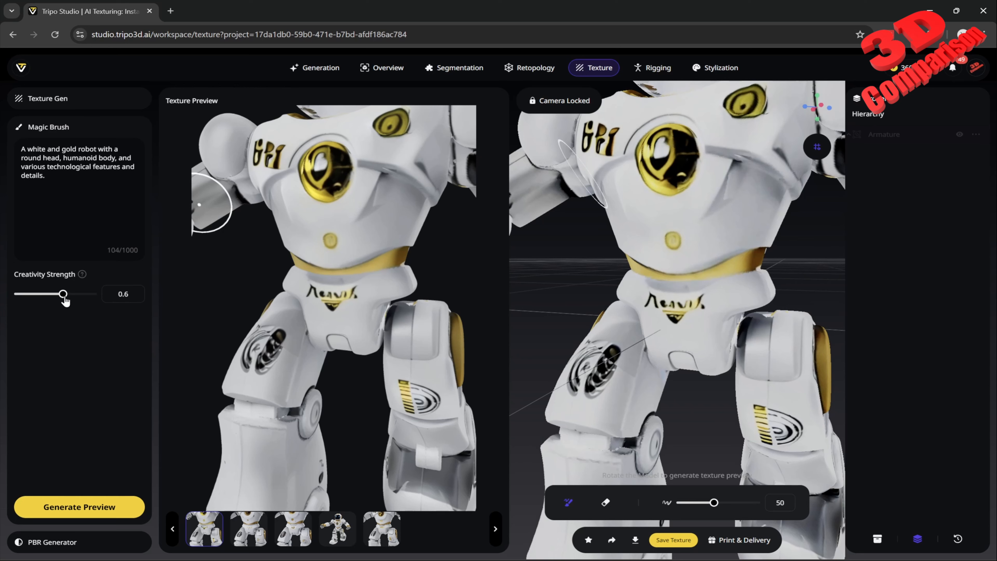
left_click(110, 517)
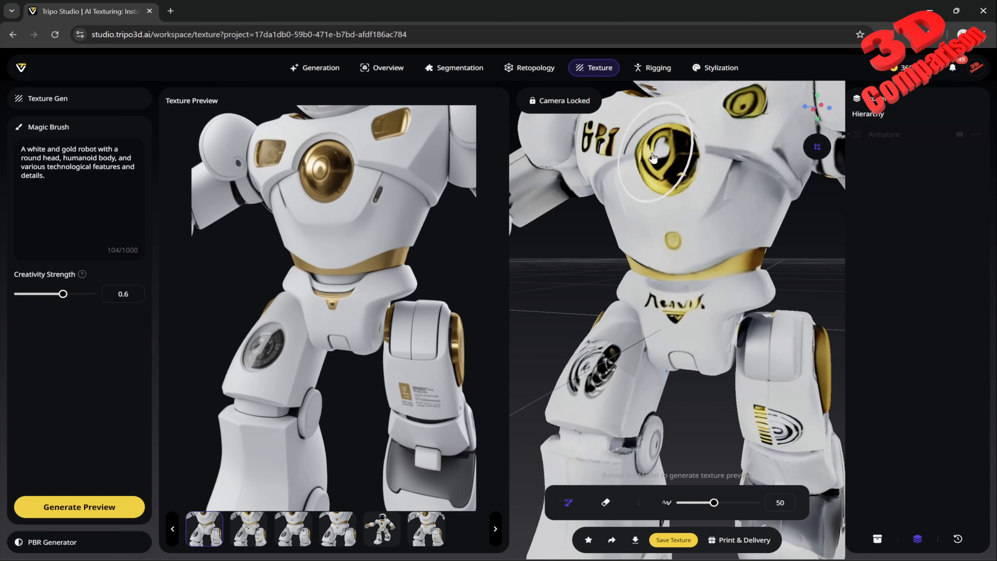
mouse_move(659, 159)
left_mouse_down()
mouse_move(668, 143)
mouse_move(649, 147)
mouse_move(659, 135)
mouse_move(690, 140)
mouse_move(672, 132)
mouse_move(757, 118)
left_mouse_up()
mouse_move(600, 147)
left_mouse_down()
mouse_move(627, 130)
mouse_move(612, 149)
mouse_move(583, 145)
mouse_move(550, 188)
mouse_move(547, 153)
mouse_move(583, 183)
mouse_move(652, 98)
mouse_move(736, 196)
mouse_move(802, 124)
mouse_move(809, 129)
mouse_move(781, 188)
mouse_move(694, 275)
mouse_move(659, 286)
mouse_move(746, 251)
mouse_move(770, 446)
mouse_move(805, 353)
mouse_move(788, 417)
mouse_move(801, 412)
mouse_move(781, 439)
left_mouse_up()
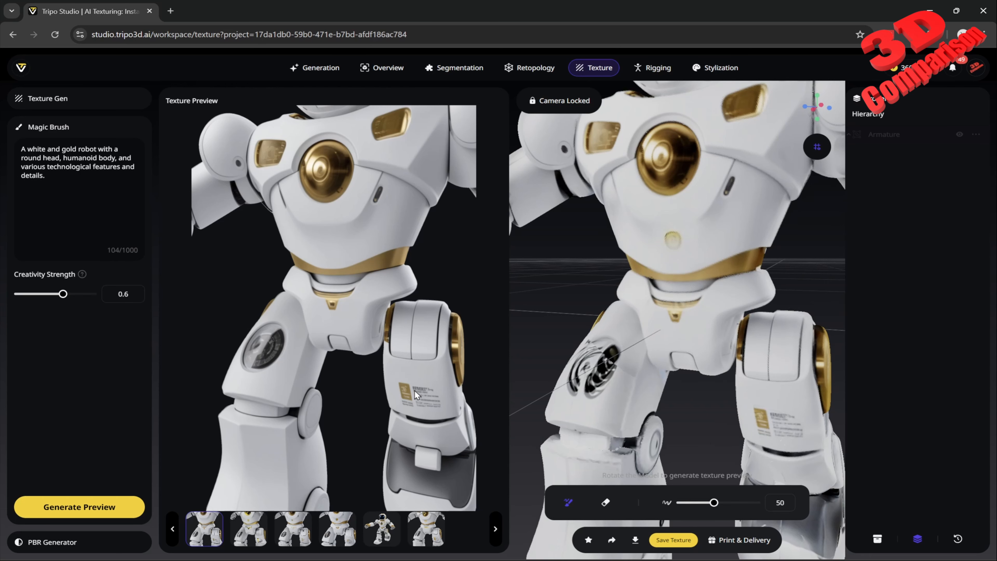
mouse_move(627, 291)
left_mouse_down()
mouse_move(588, 419)
mouse_move(557, 420)
mouse_move(666, 465)
mouse_move(628, 443)
mouse_move(545, 463)
mouse_move(645, 468)
left_mouse_up()
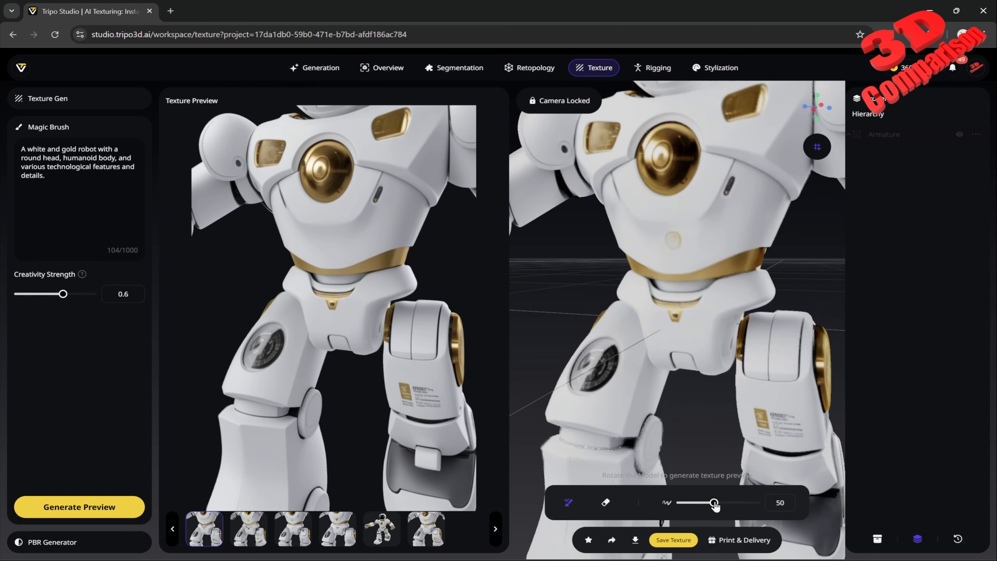
Set the brush size to 96 and save the painted texture to the model.
left_click_drag(714, 502, 752, 502)
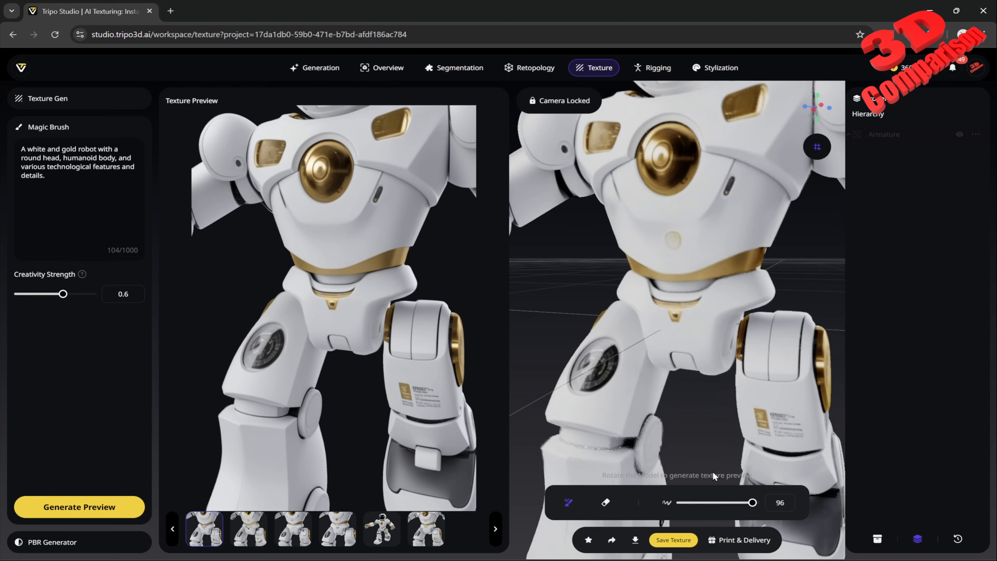
left_click(673, 541)
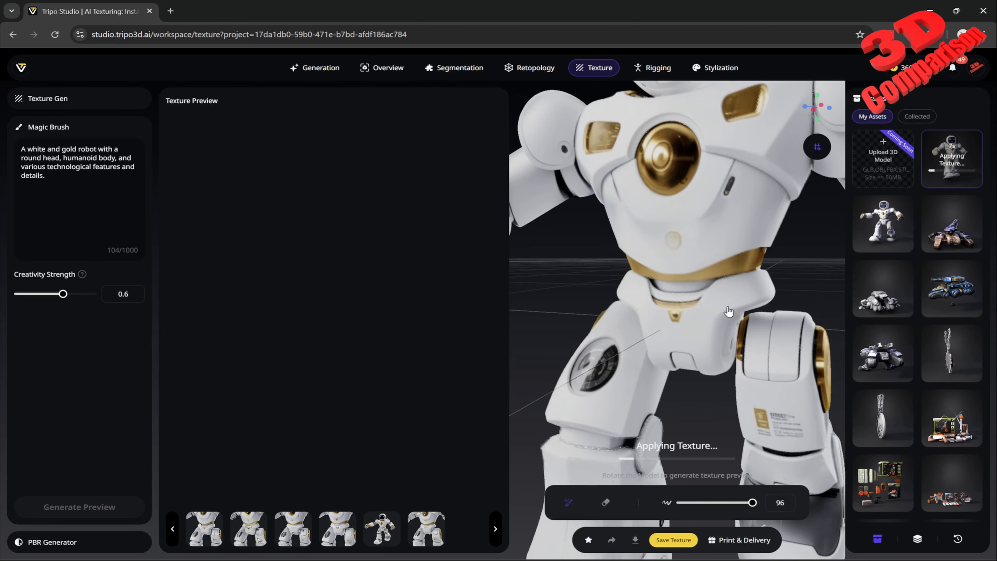
Generate a texture preview from an angled view that includes the robot's outstretched right arm, head and chest.
scroll(746, 301, "down", 5)
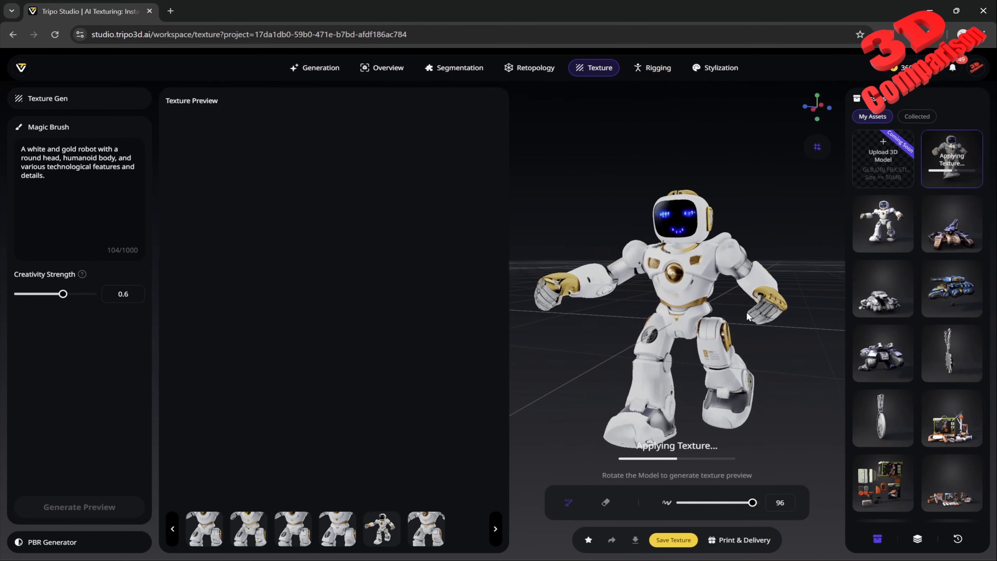
scroll(746, 312, "up", 3)
mouse_move(737, 319)
left_mouse_down()
mouse_move(724, 321)
mouse_move(762, 319)
mouse_move(736, 325)
left_mouse_up()
scroll(747, 317, "down", 4)
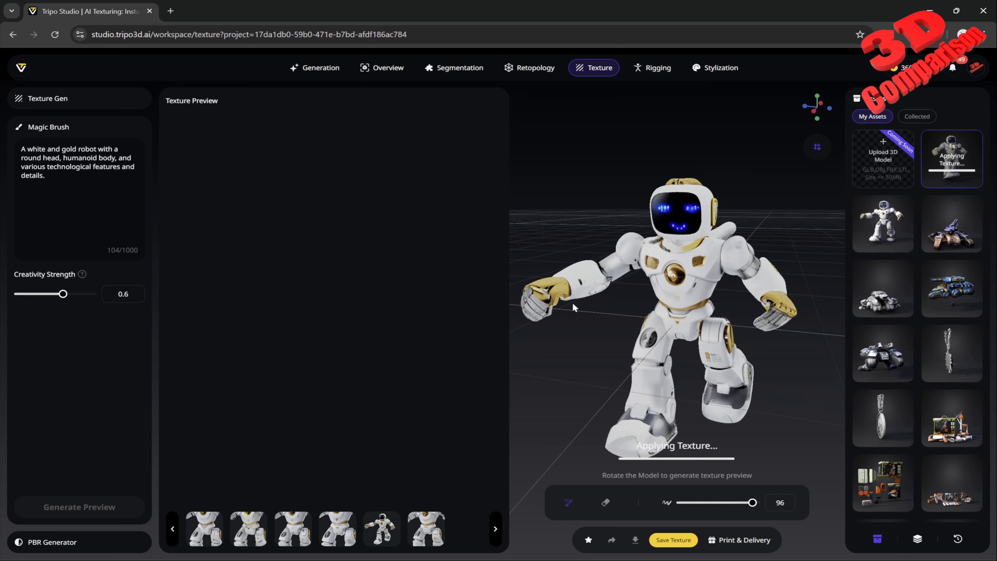
right_click_drag(596, 327, 664, 309)
scroll(661, 310, "up", 5)
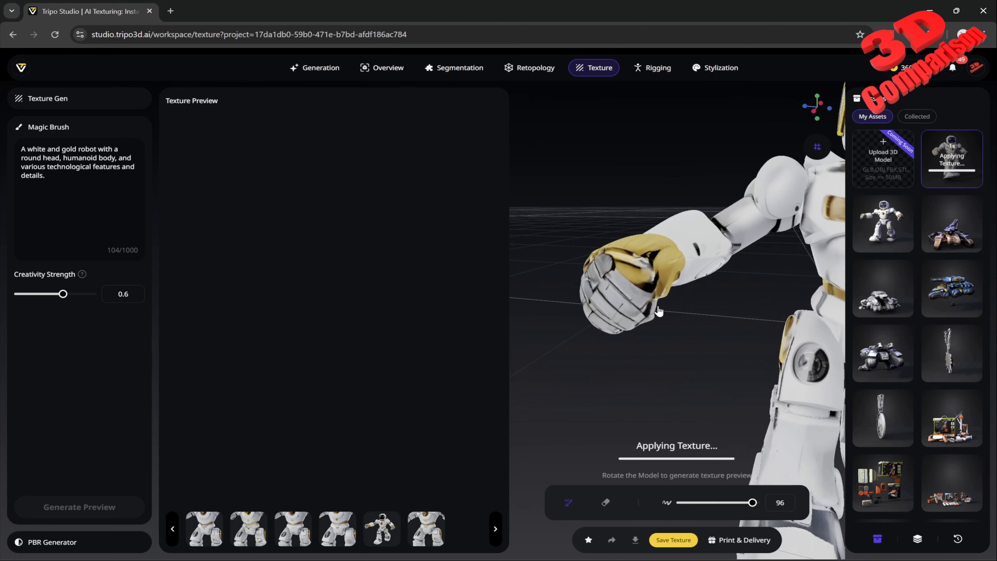
left_click_drag(691, 312, 672, 313)
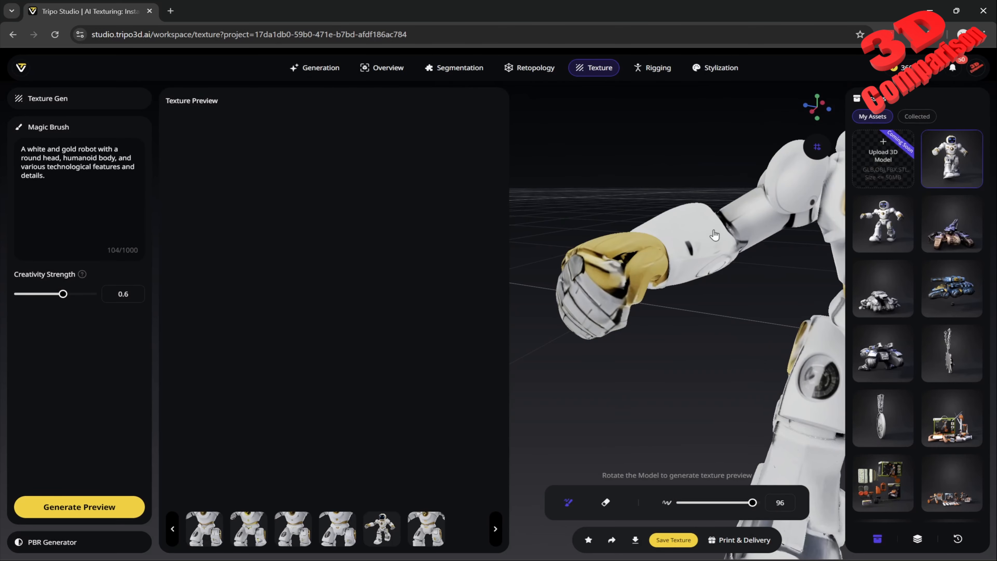
scroll(700, 285, "down", 5)
scroll(706, 291, "up", 3)
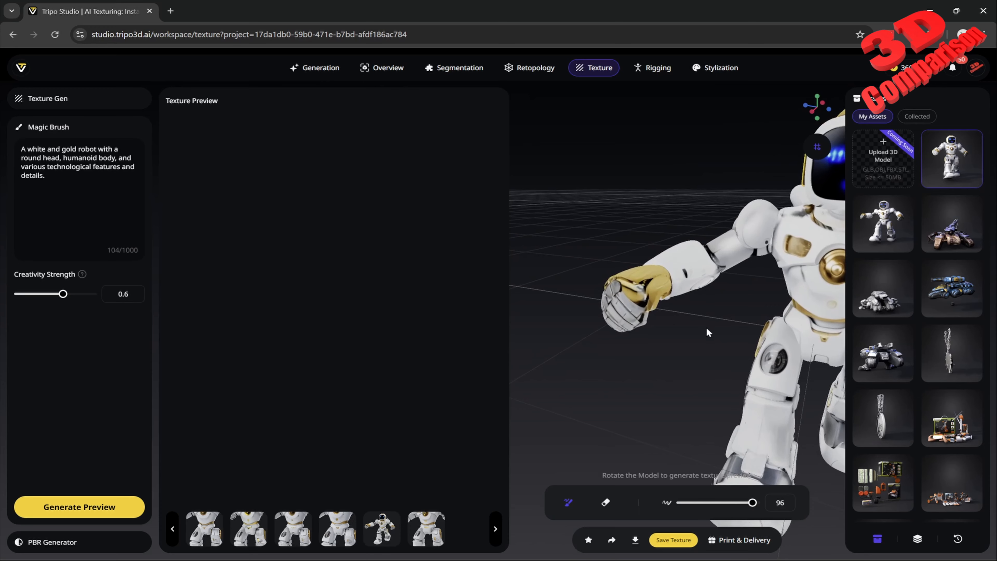
left_click_drag(719, 317, 678, 326)
left_click(114, 510)
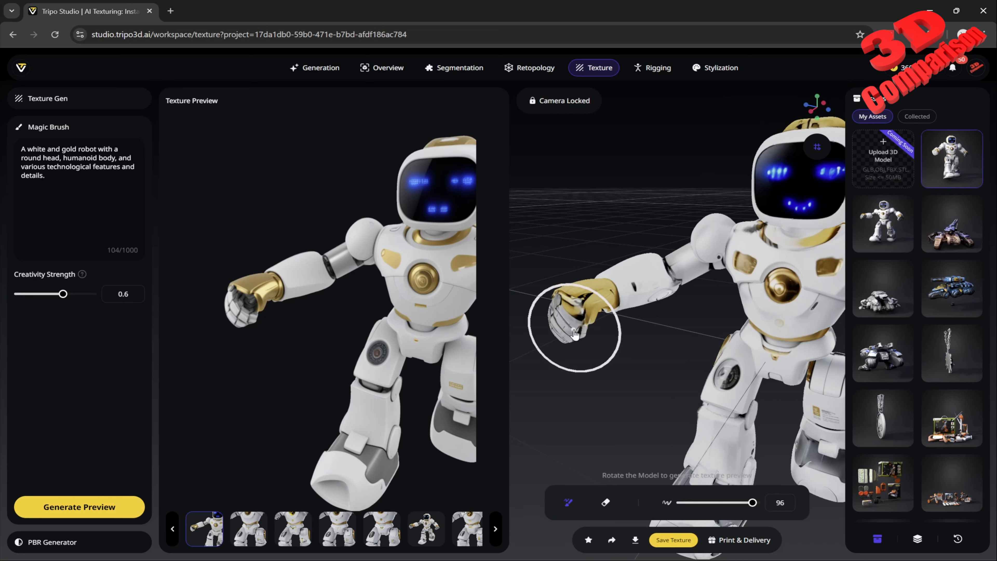
Brush the preview onto the robot's outstretched hand, arm, upper chest and face display, and save the texture.
mouse_move(573, 331)
left_mouse_down()
mouse_move(580, 298)
mouse_move(621, 299)
mouse_move(606, 287)
mouse_move(696, 227)
mouse_move(748, 259)
mouse_move(722, 259)
mouse_move(717, 240)
mouse_move(739, 245)
mouse_move(738, 268)
left_mouse_up()
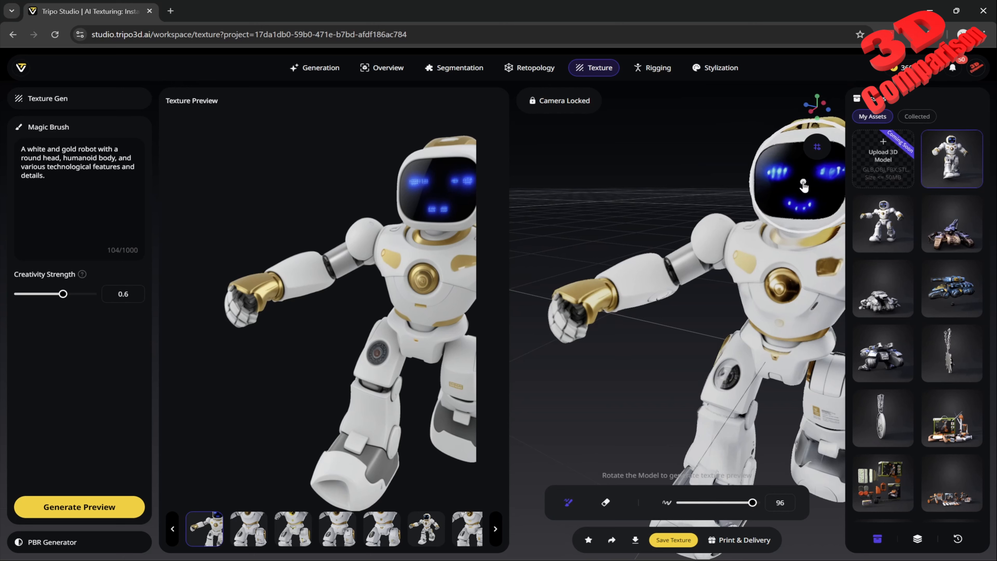
left_click_drag(803, 185, 792, 188)
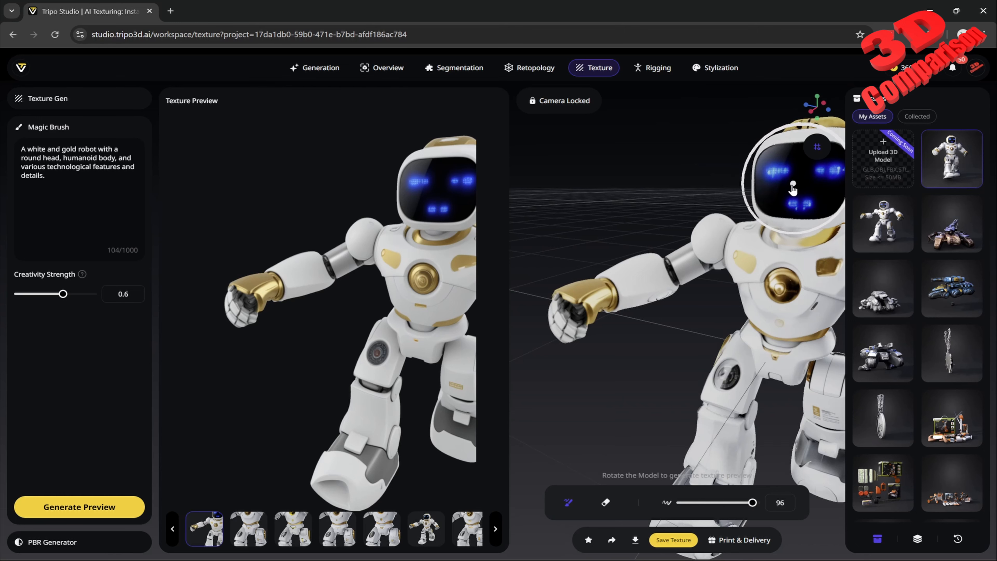
left_click(673, 539)
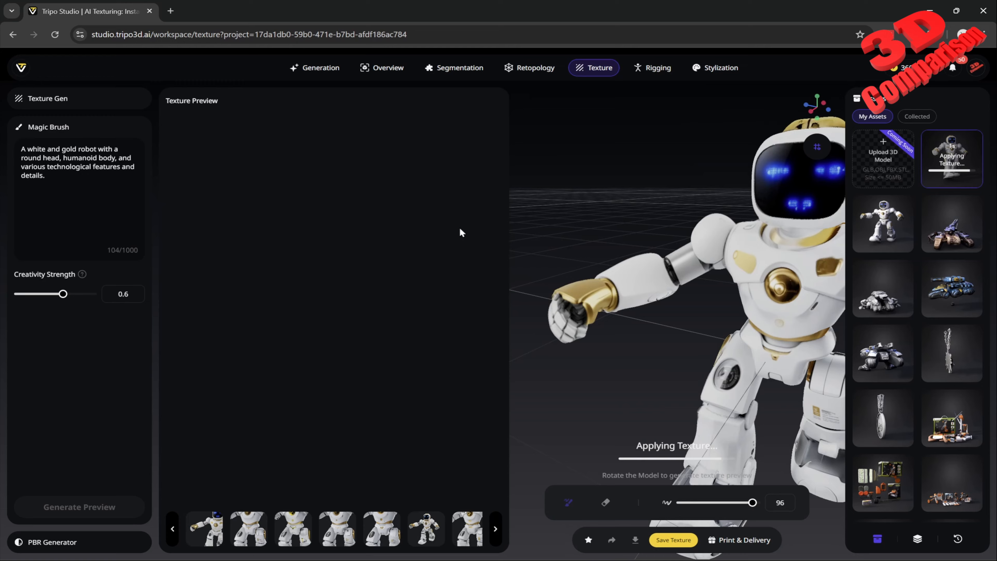
Examine the repainted hand, face, chest and legs of the robot from several angles and distances.
scroll(690, 334, "down", 3)
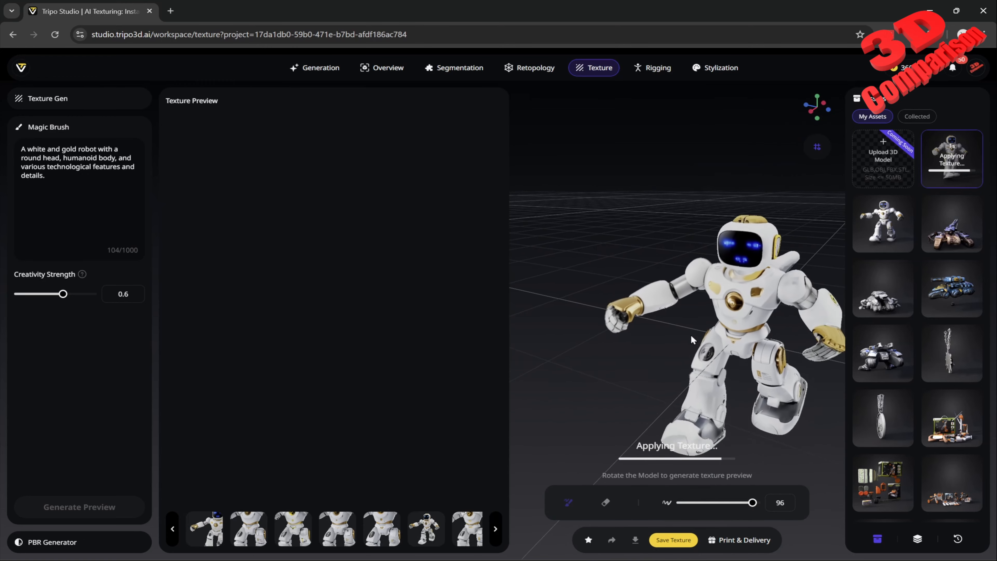
left_click_drag(791, 346, 524, 341)
scroll(745, 270, "up", 3)
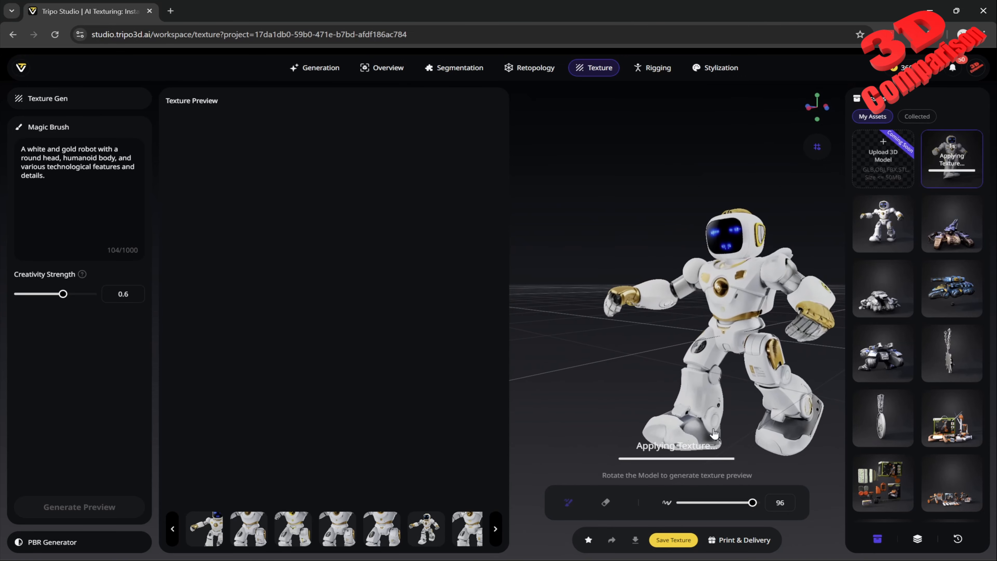
left_click_drag(741, 390, 763, 365)
right_click_drag(763, 365, 733, 329)
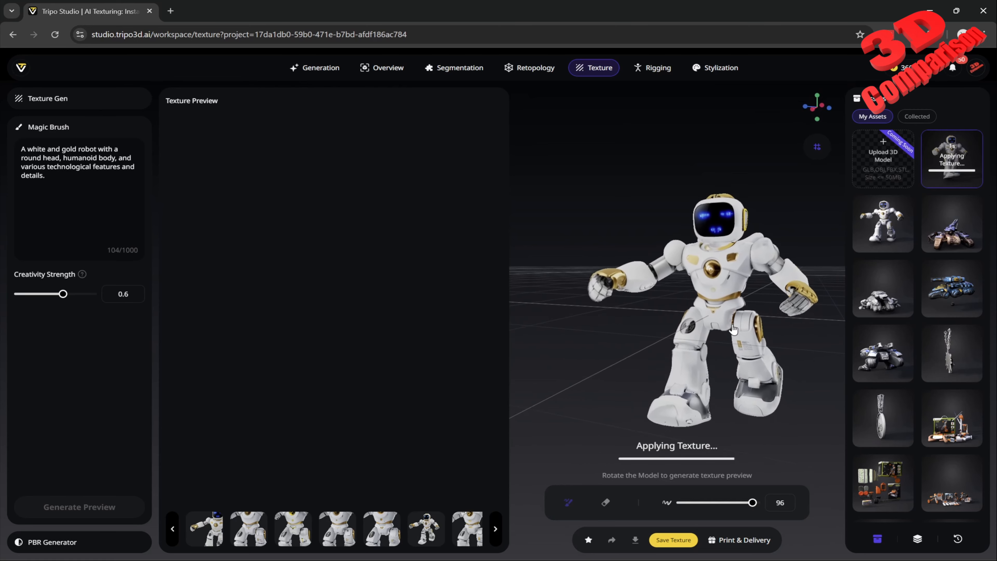
scroll(742, 349, "up", 3)
left_click_drag(726, 366, 716, 380)
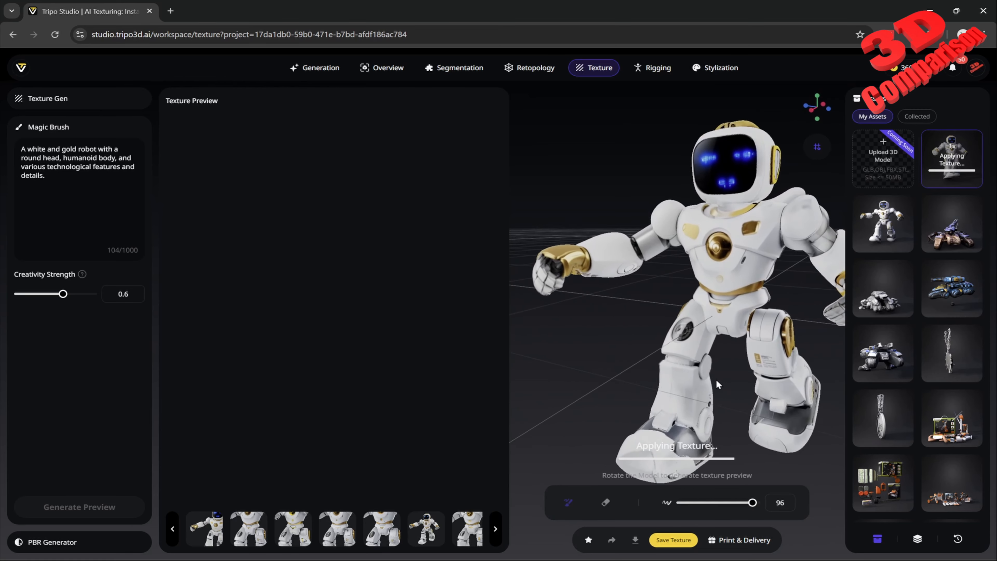
scroll(722, 379, "down", 3)
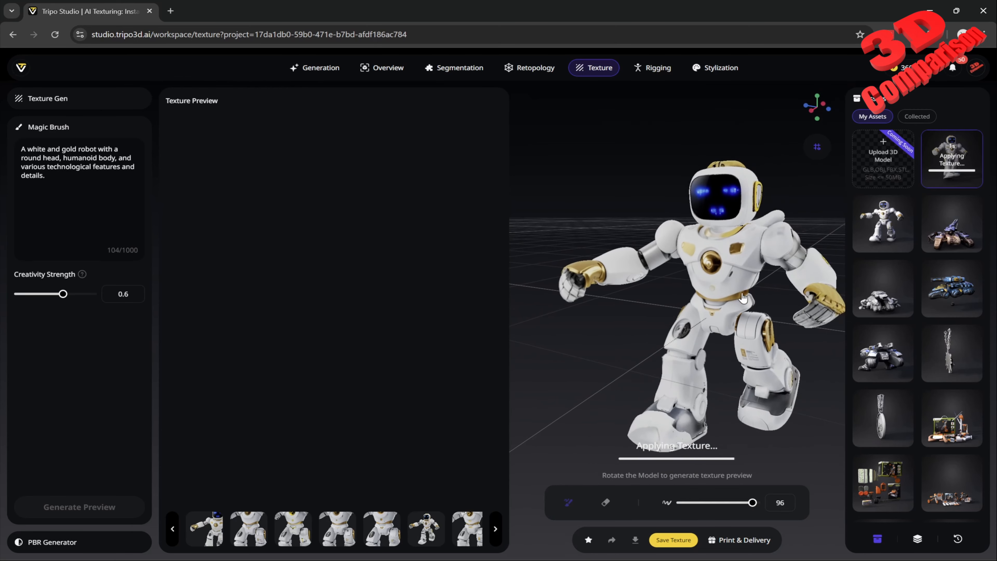
scroll(573, 276, "up", 1)
scroll(574, 276, "up", 1)
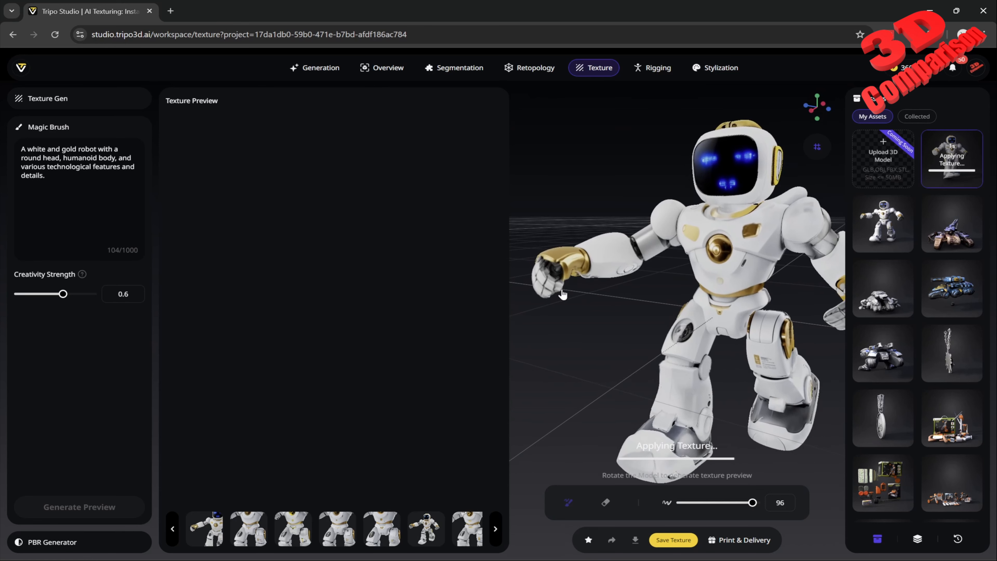
left_click_drag(627, 366, 639, 367)
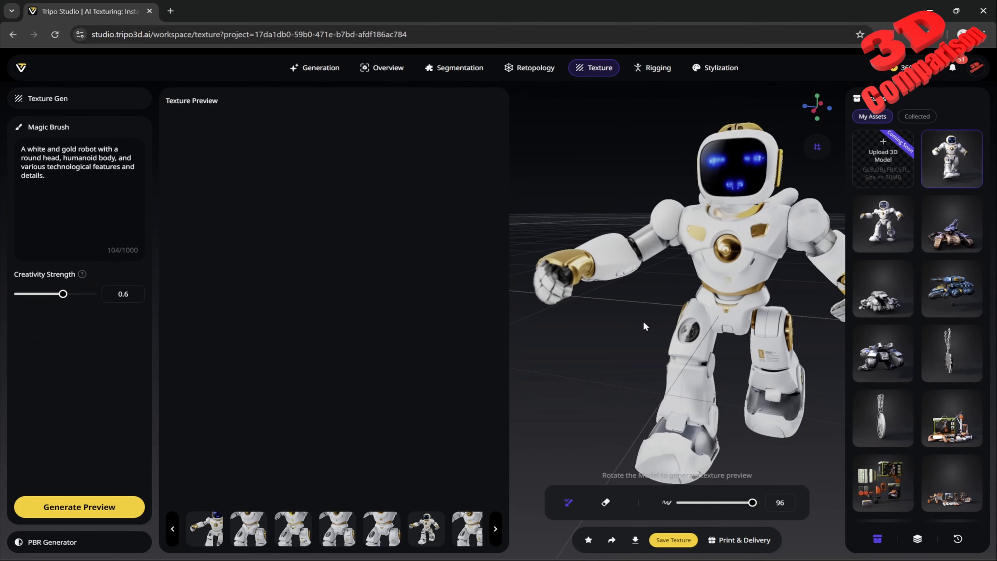
left_click_drag(643, 321, 627, 327)
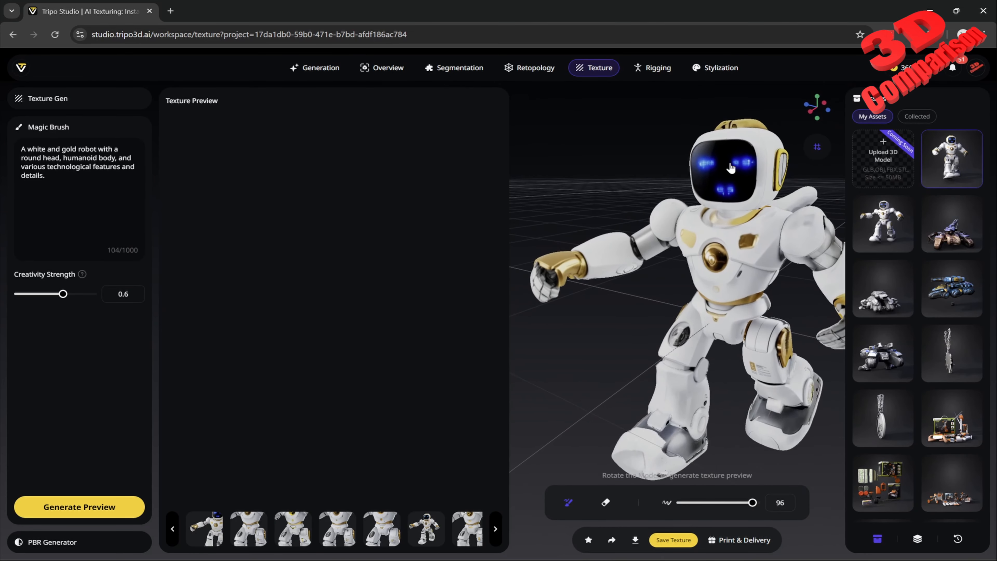
Open the model overview and inspect the retextured robot from several angles against its reference image.
left_click(382, 68)
left_click_drag(406, 352, 357, 236)
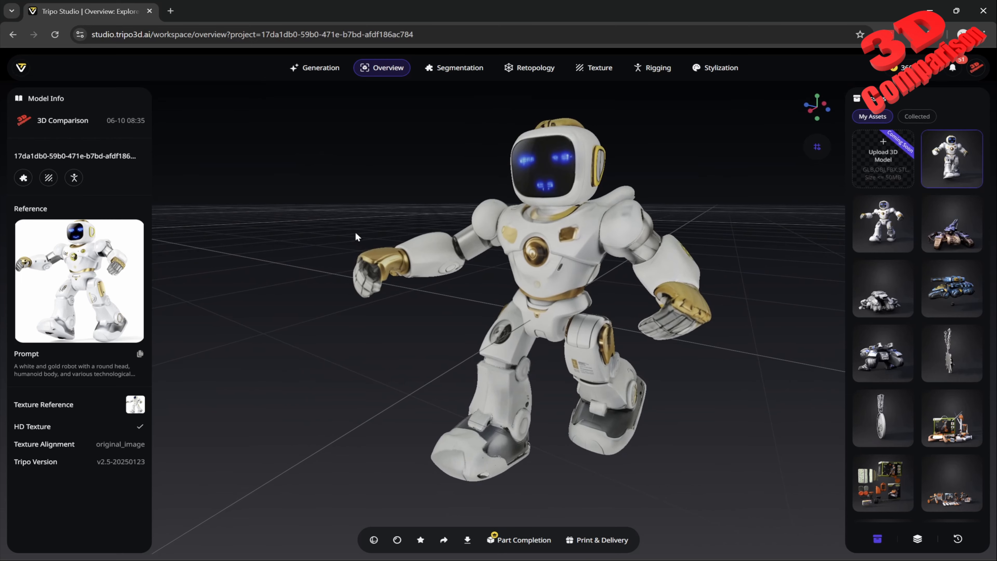
mouse_move(401, 352)
left_mouse_down()
mouse_move(440, 353)
mouse_move(411, 355)
left_mouse_up()
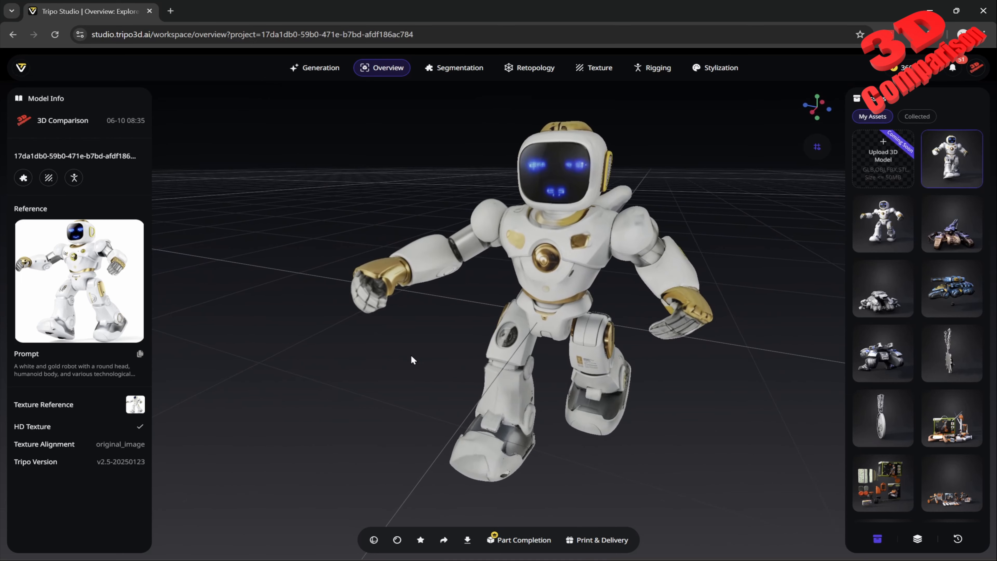
left_click_drag(476, 324, 421, 348)
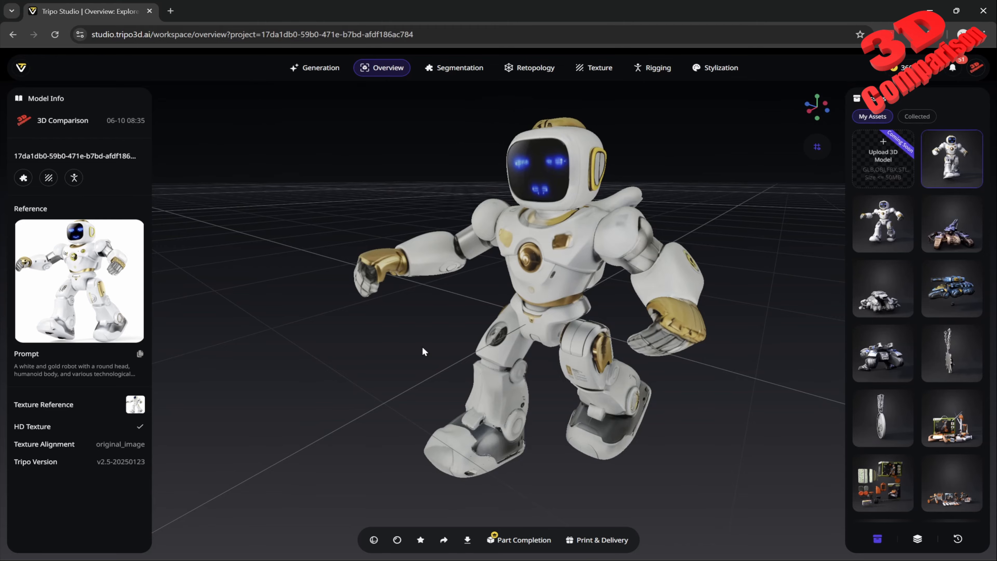
left_click_drag(699, 334, 740, 320)
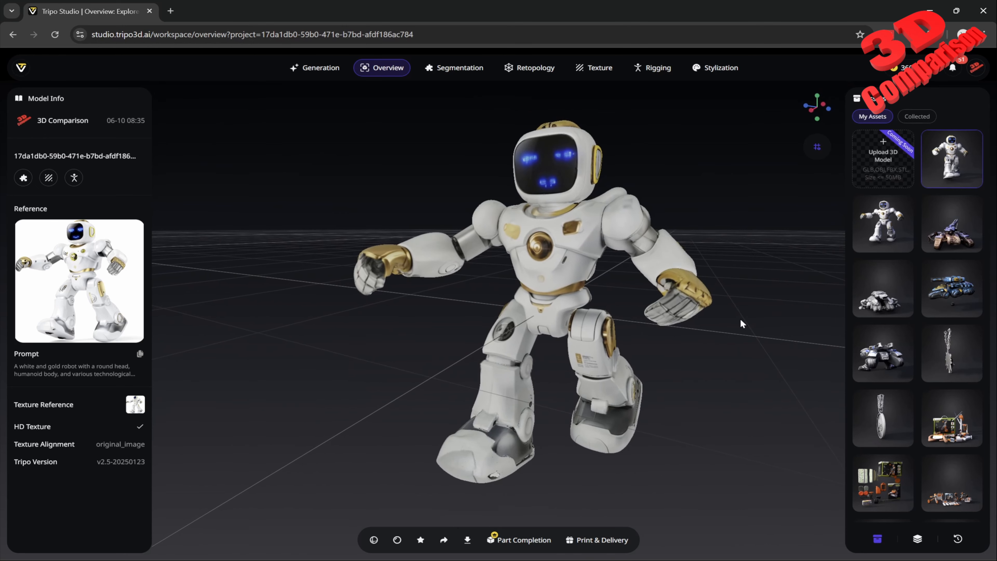